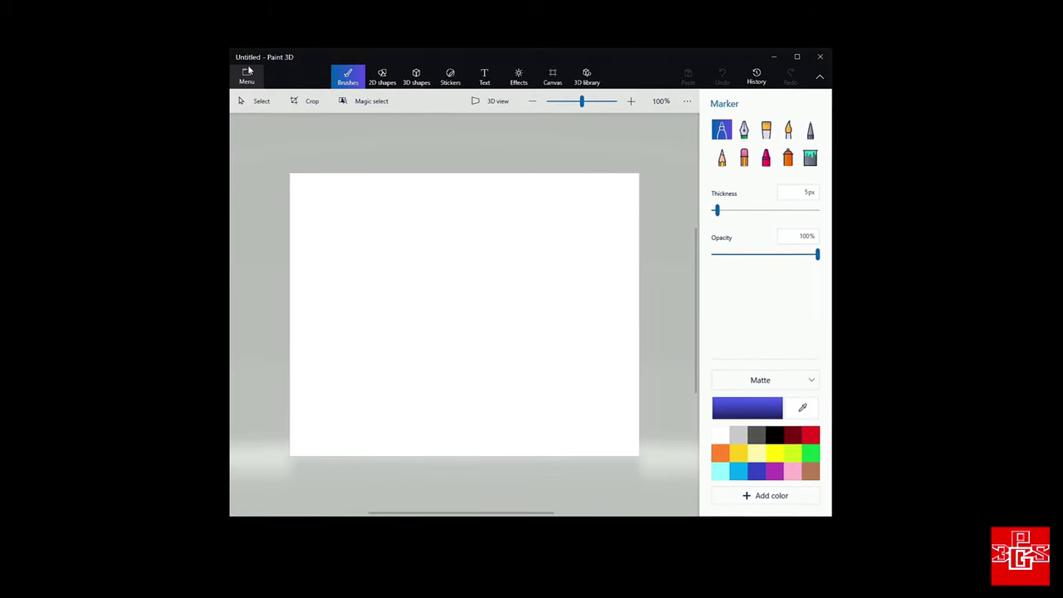
Browse to the 3psg.jpg logo and open it on the Paint 3D canvas.
{"action": "left_click", "coordinate": [239, 72]}
{"action": "left_click", "coordinate": [438, 109]}
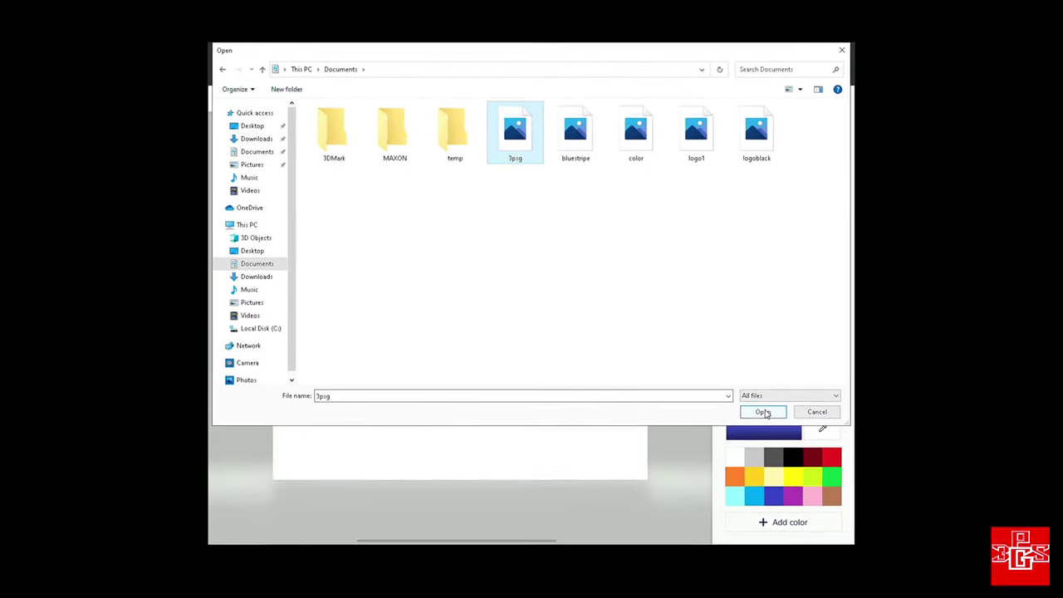
{"action": "left_click", "coordinate": [765, 413]}
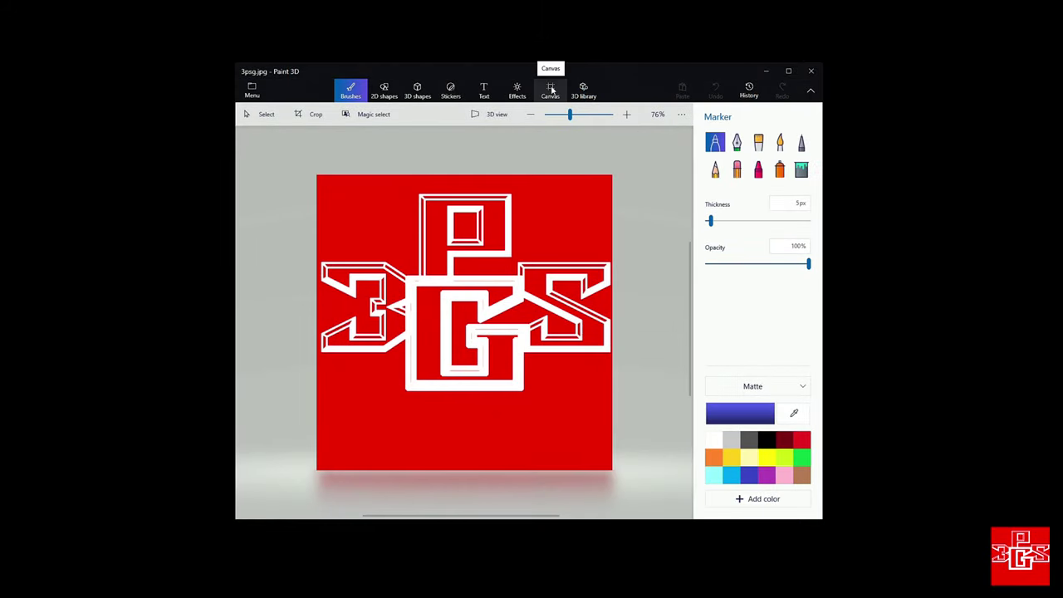
Set the canvas width to 300 px in pixels, scaling the logo image to 300×300.
{"action": "left_click", "coordinate": [550, 89]}
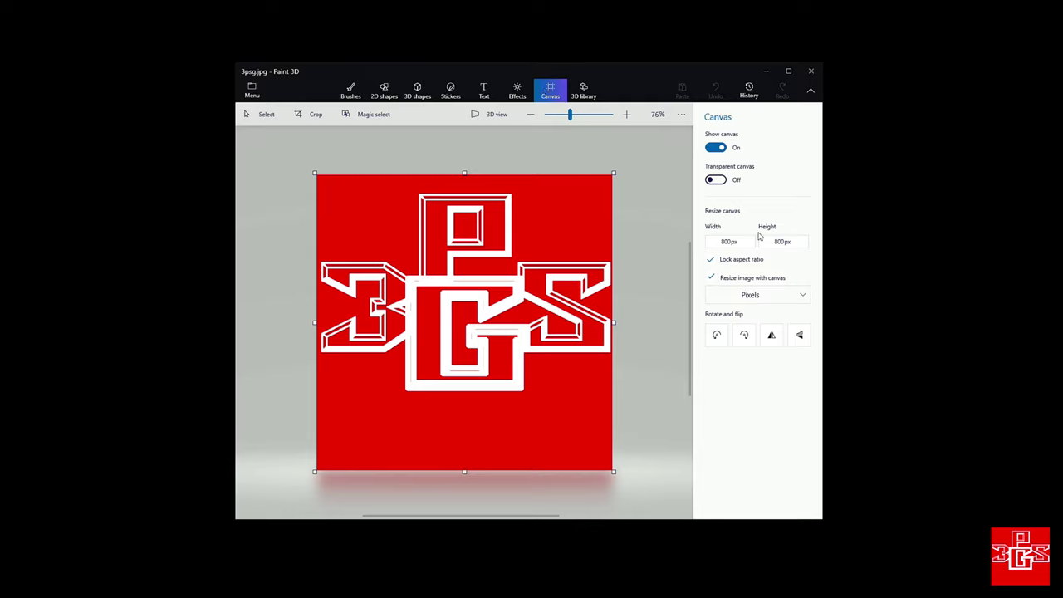
{"action": "left_click", "coordinate": [806, 299]}
{"action": "left_click", "coordinate": [757, 298]}
{"action": "double_click", "coordinate": [728, 242]}
{"action": "type", "text": "3"}
{"action": "key", "text": "Tab"}
{"action": "left_click", "coordinate": [775, 403]}
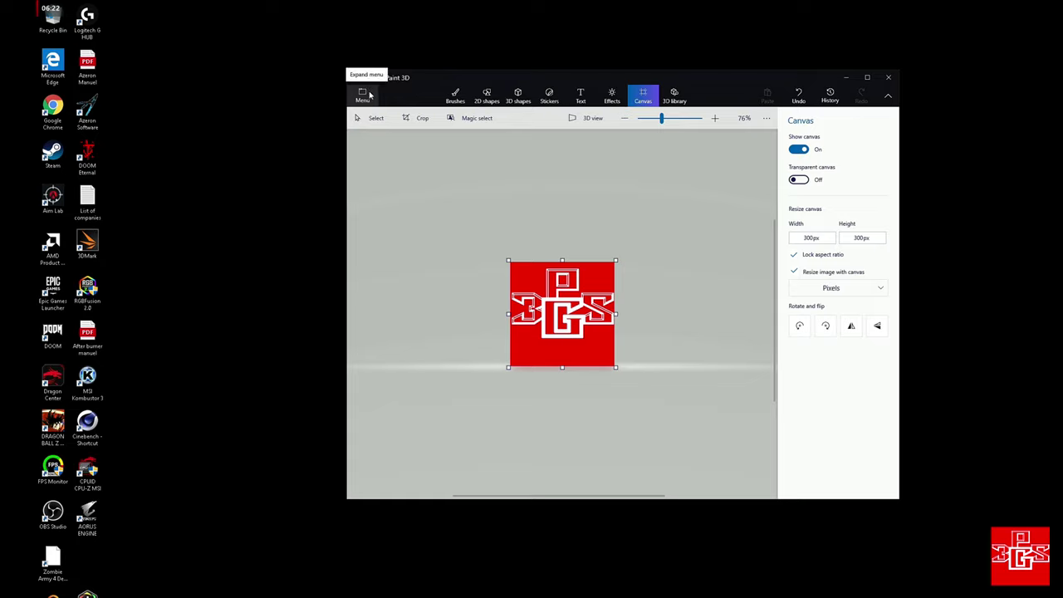
Choose Save as Image to export a flat copy of the logo.
{"action": "left_click", "coordinate": [367, 95]}
{"action": "left_click", "coordinate": [394, 209]}
{"action": "left_click", "coordinate": [548, 163]}
Set the file type to 2D - Bitmap (*.bmp) and clear the old name 3psg.
{"action": "left_click", "coordinate": [890, 368]}
{"action": "left_click", "coordinate": [456, 389]}
{"action": "left_click", "coordinate": [422, 353]}
{"action": "double_click", "coordinate": [432, 354]}
{"action": "key", "text": "BackSpace"}
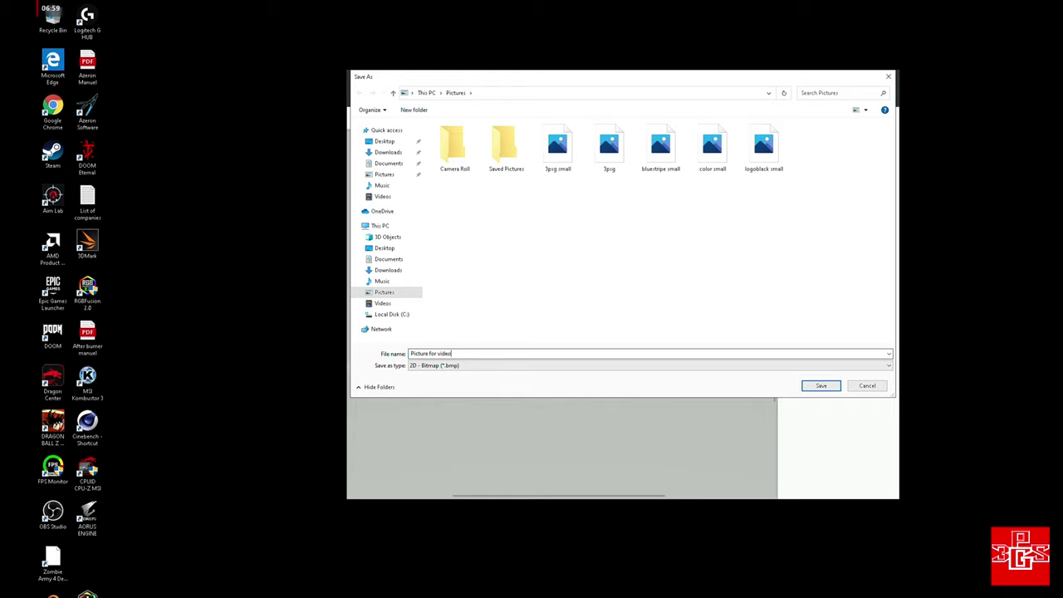
Save the bitmap as '3psgPicture for video', then close Paint 3D without saving the project.
{"action": "left_click", "coordinate": [440, 355]}
{"action": "left_click", "coordinate": [411, 354]}
{"action": "type", "text": "3psg"}
{"action": "left_click", "coordinate": [823, 387]}
{"action": "left_click", "coordinate": [889, 78]}
{"action": "left_click", "coordinate": [619, 308]}
Right-click the RGBFusion desktop icon to launch RGB Fusion 2.0.
{"action": "right_click", "coordinate": [92, 297]}
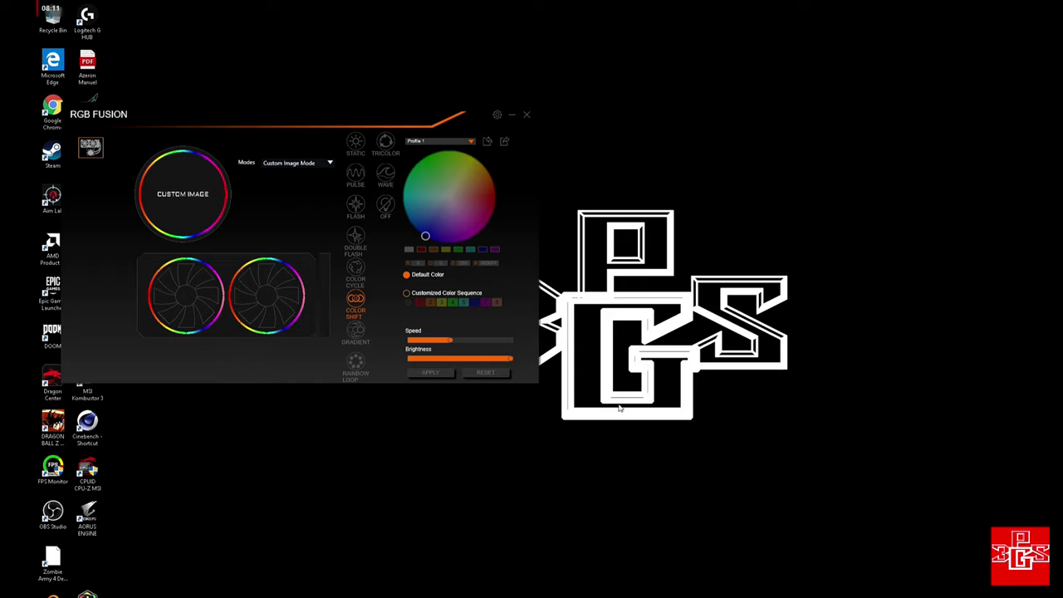
Run AORUS ENGINE as administrator and approve the UAC permission prompt.
{"action": "right_click", "coordinate": [88, 524]}
{"action": "left_click", "coordinate": [162, 349]}
{"action": "key", "text": "Left"}
{"action": "key", "text": "Return"}
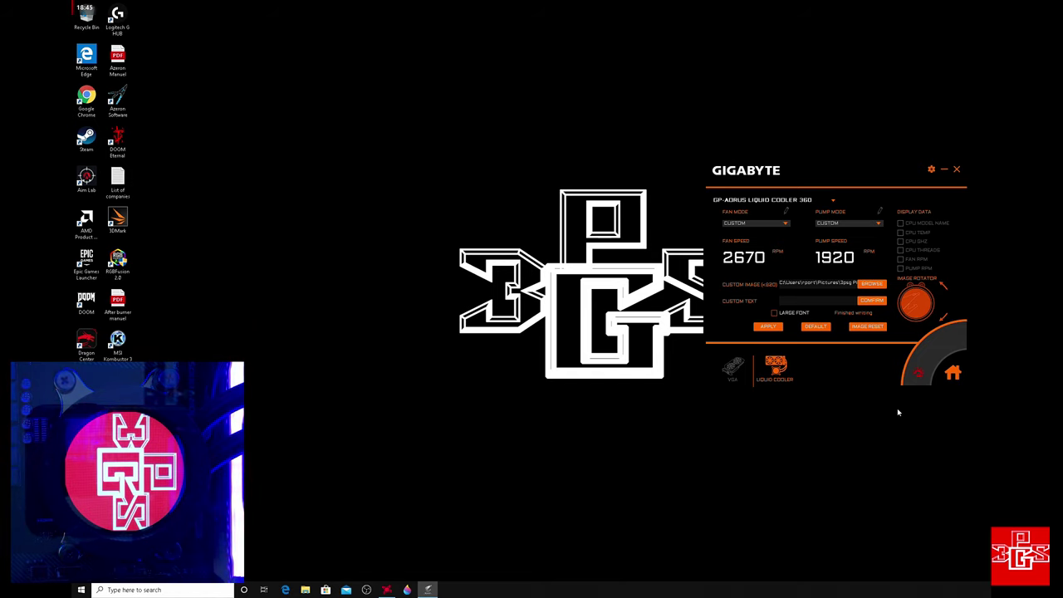
Apply the new cooler screen rotation angle and accept the Confirm warning.
{"action": "left_click", "coordinate": [768, 327]}
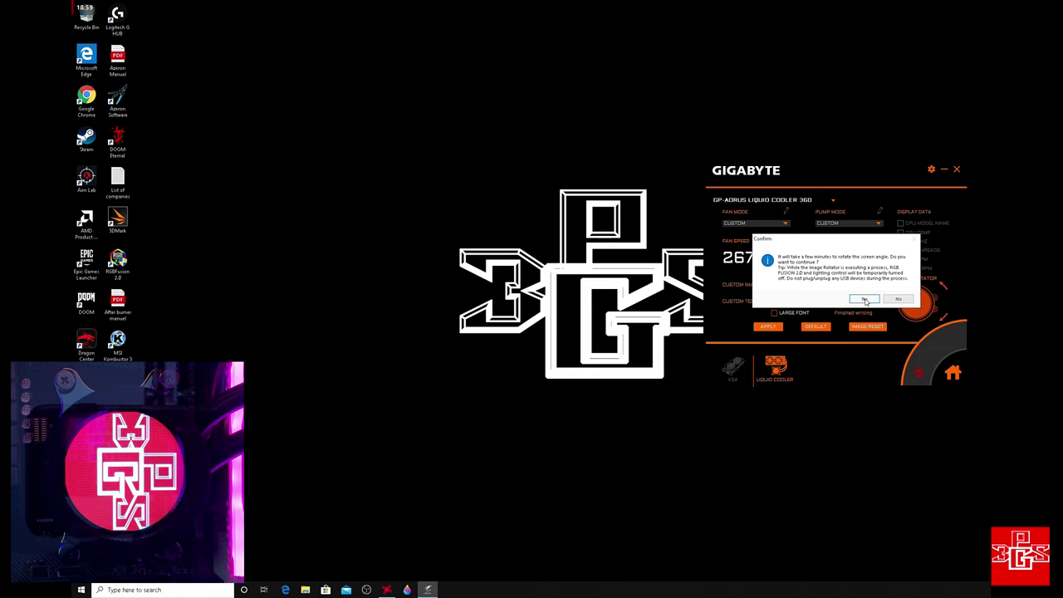
{"action": "left_click", "coordinate": [864, 299]}
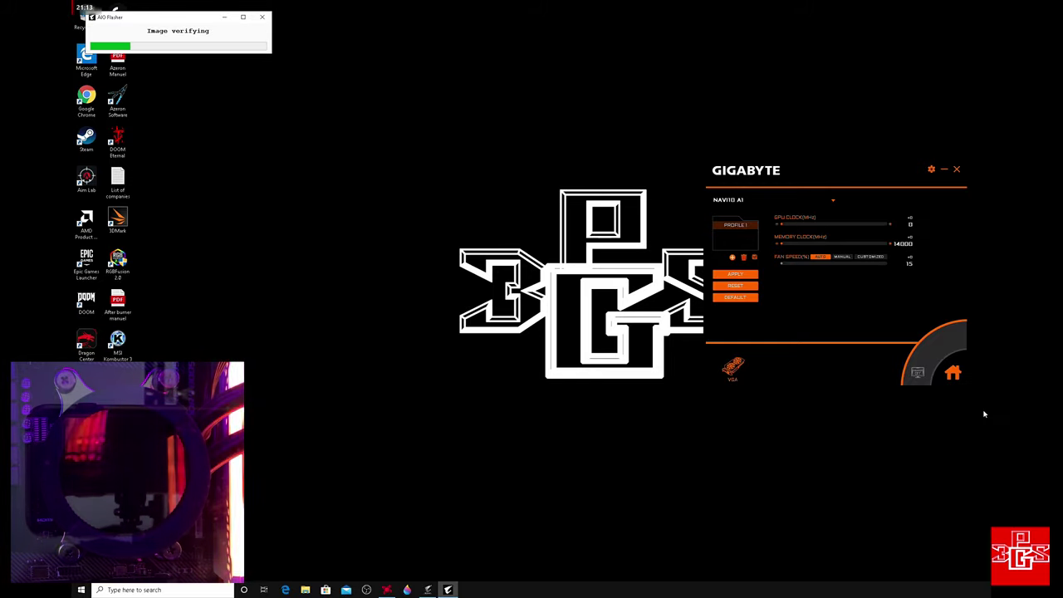
Drag the GIGABYTE AORUS Engine window to the upper-left of the screen.
{"action": "left_click_drag", "start_coordinate": [838, 164], "coordinate": [304, 133]}
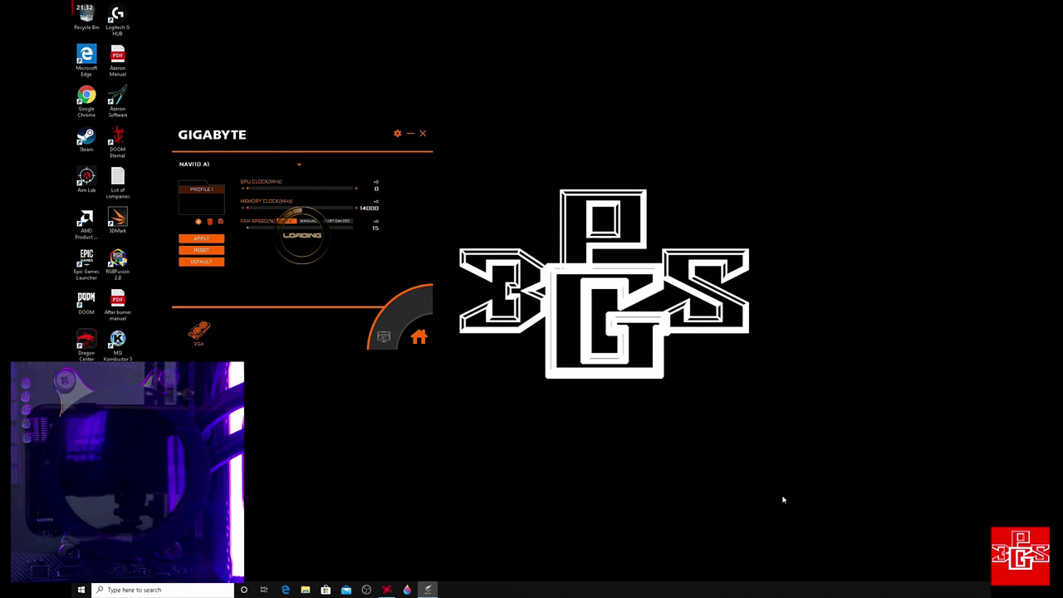